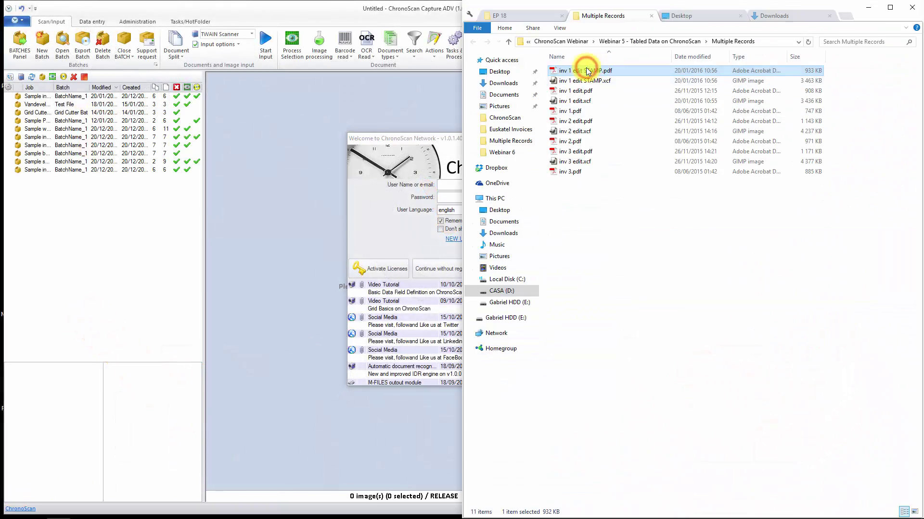
Open inv 1 edit STAMP.pdf from the Multiple Records folder in Acrobat
{"action": "double_click", "coordinate": [611, 72]}
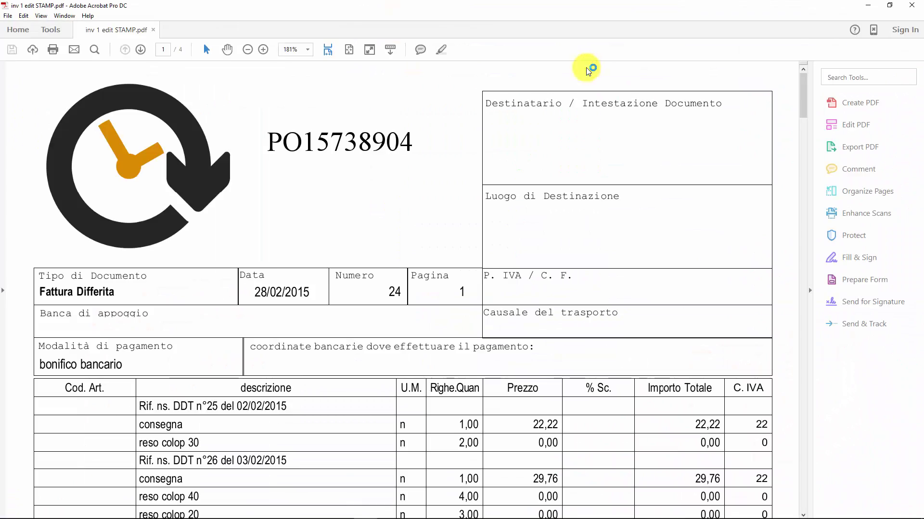
Select and review the PO15738904 box stamped at the top of the invoice
{"action": "left_click_drag", "start_coordinate": [255, 107], "coordinate": [457, 189]}
{"action": "scroll", "coordinate": [391, 206], "scroll_direction": "down", "scroll_amount": 3}
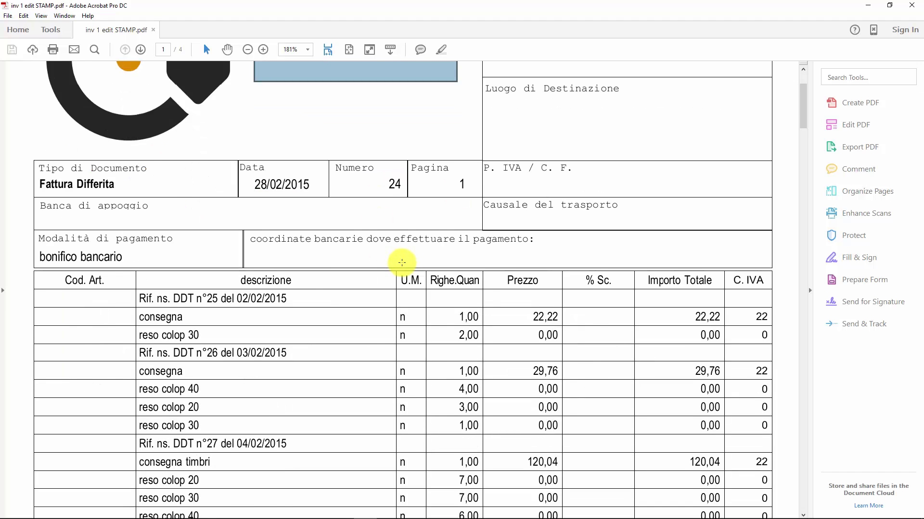
{"action": "scroll", "coordinate": [397, 260], "scroll_direction": "up", "scroll_amount": 3}
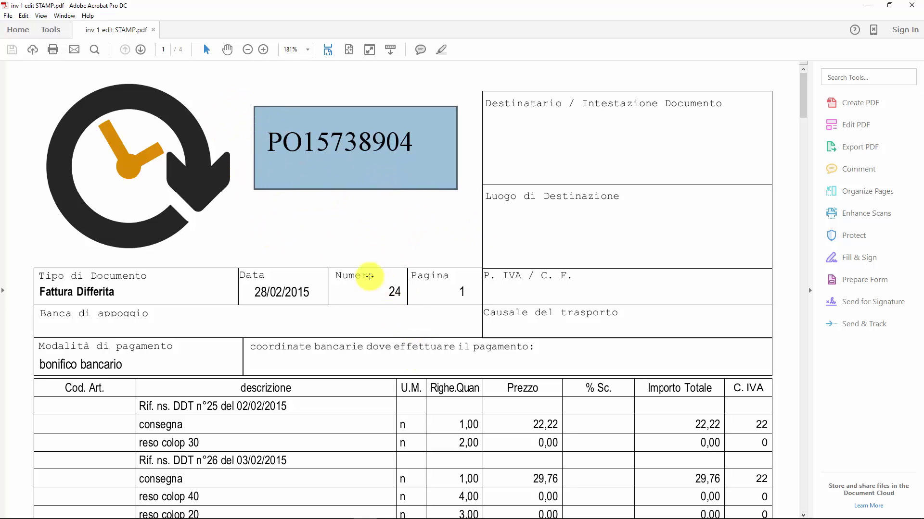
Skip registration and start a new batch with a new job type named Regexp Trigger Capture JOB
{"action": "left_click", "coordinate": [189, 508]}
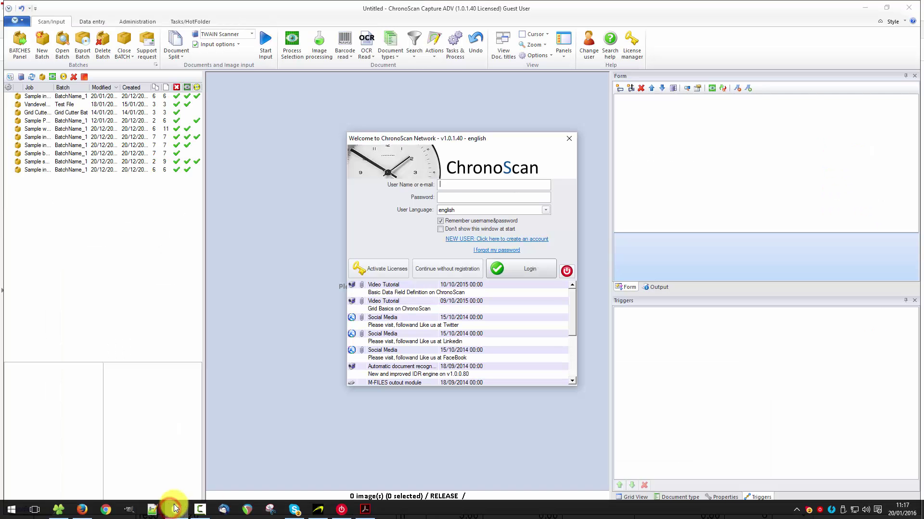
{"action": "left_click", "coordinate": [435, 267]}
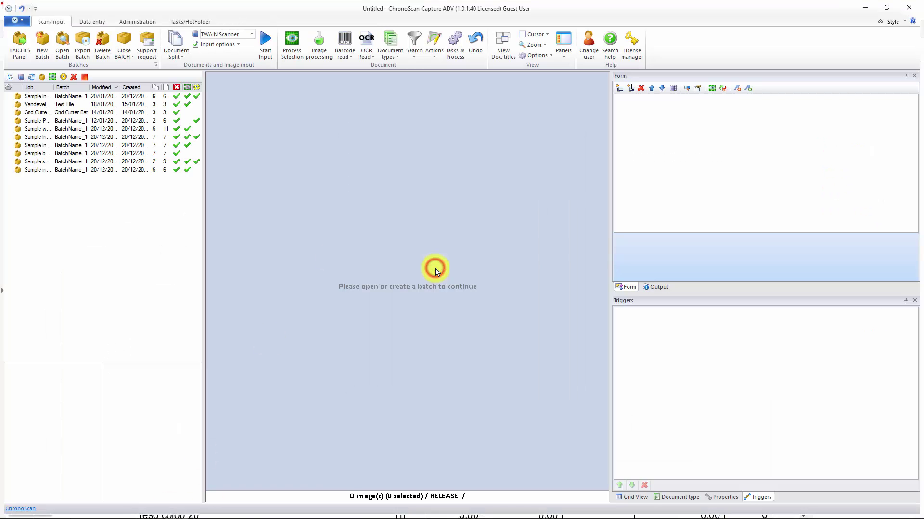
{"action": "left_click", "coordinate": [41, 45]}
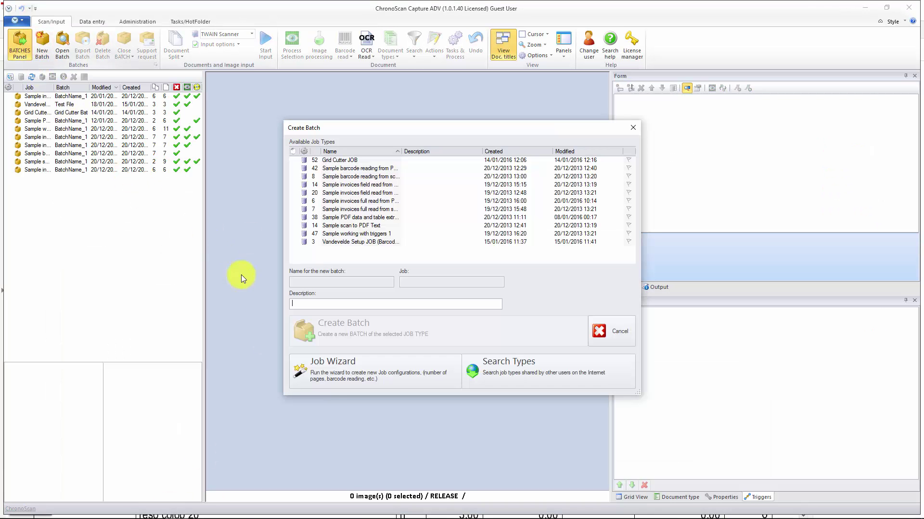
{"action": "left_click", "coordinate": [322, 365]}
{"action": "left_click", "coordinate": [393, 209]}
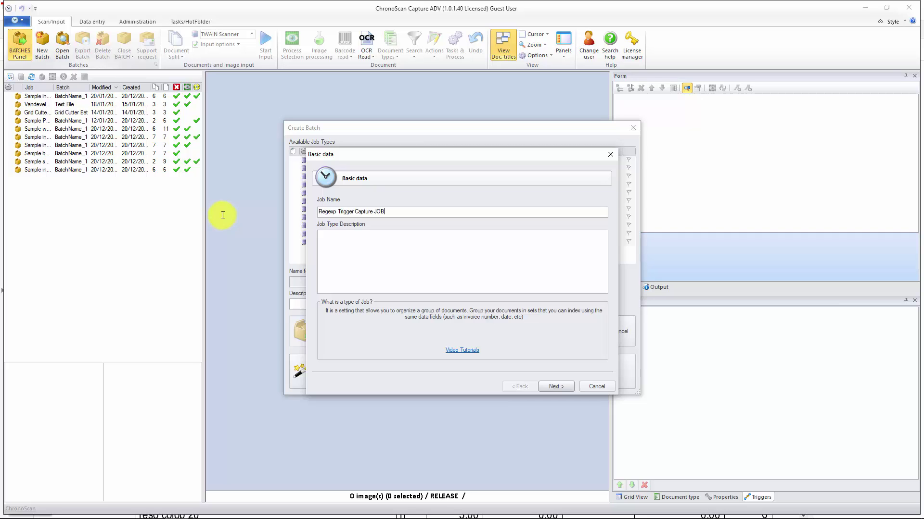
{"action": "left_click", "coordinate": [556, 384]}
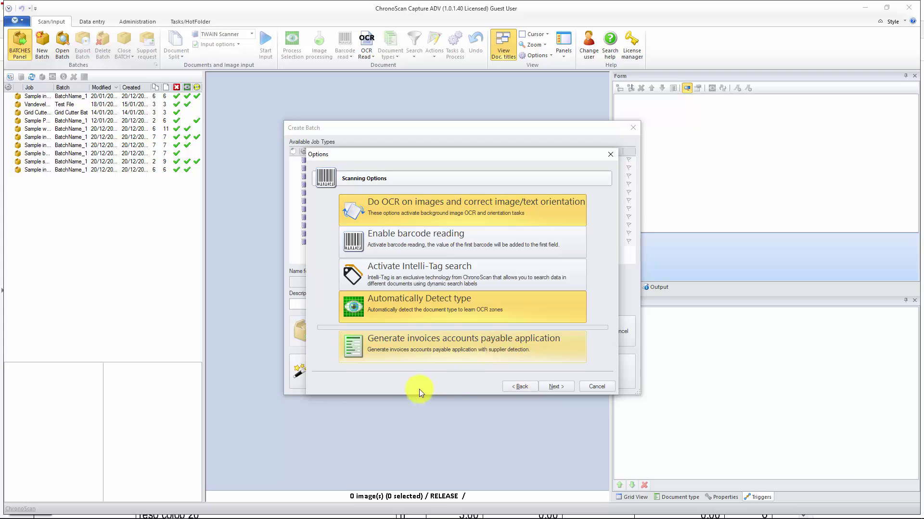
Switch to generic fields and delete the Document Title, Author, Subject and Keywords fields
{"action": "left_click", "coordinate": [556, 388]}
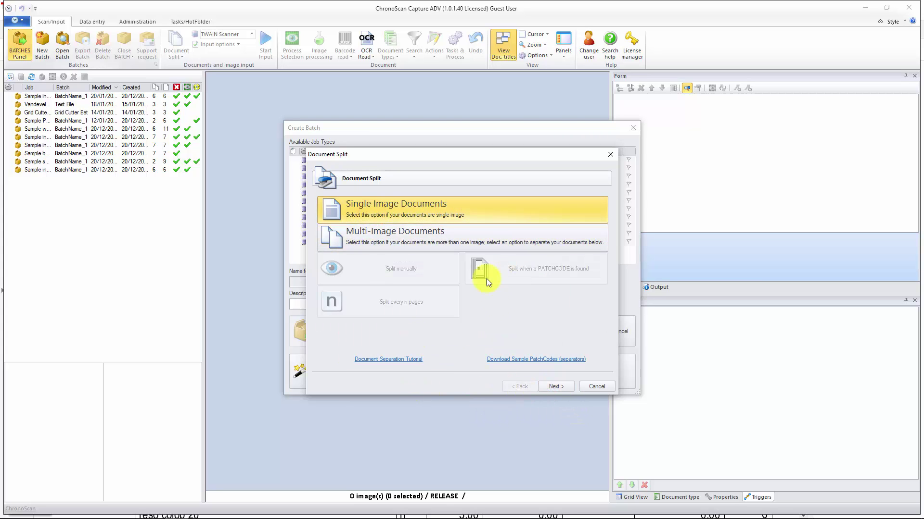
{"action": "left_click", "coordinate": [554, 388]}
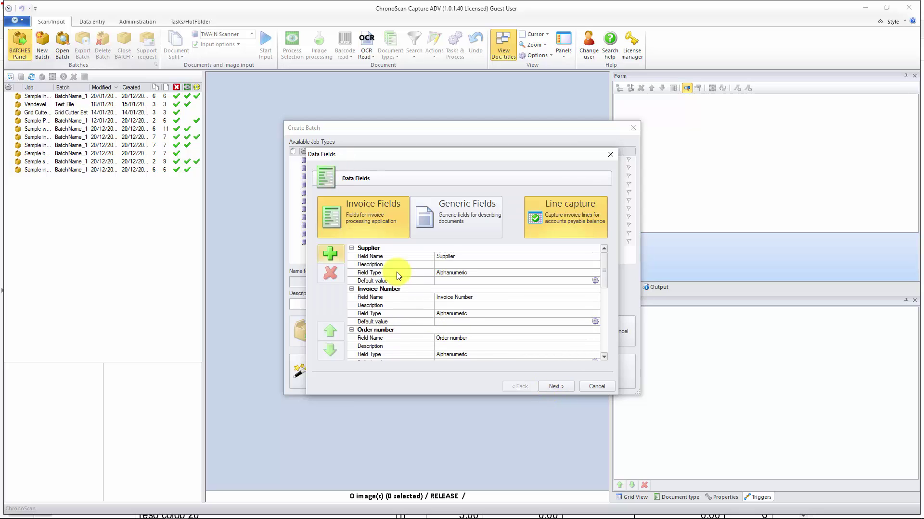
{"action": "left_click", "coordinate": [426, 223]}
{"action": "left_click", "coordinate": [378, 249]}
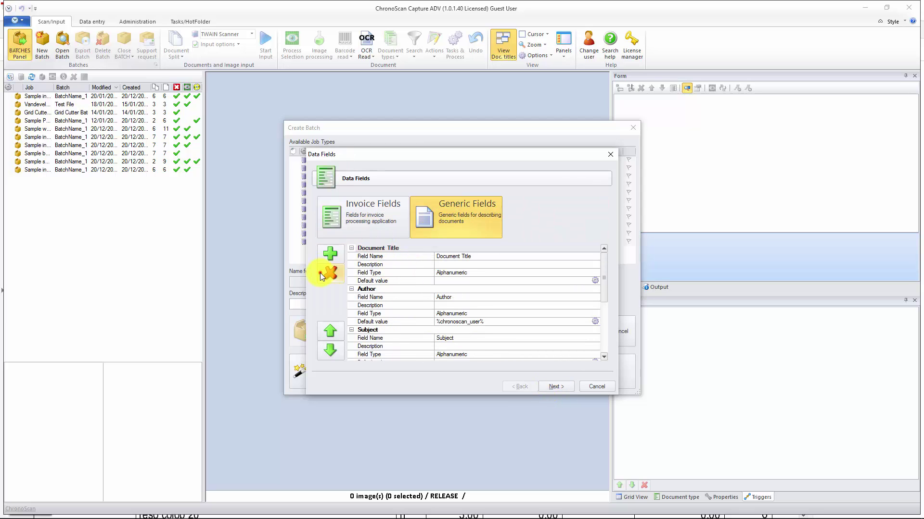
{"action": "left_click", "coordinate": [330, 272]}
{"action": "left_click", "coordinate": [363, 248]}
{"action": "left_click", "coordinate": [330, 273]}
{"action": "left_click", "coordinate": [362, 248]}
{"action": "left_click", "coordinate": [330, 273]}
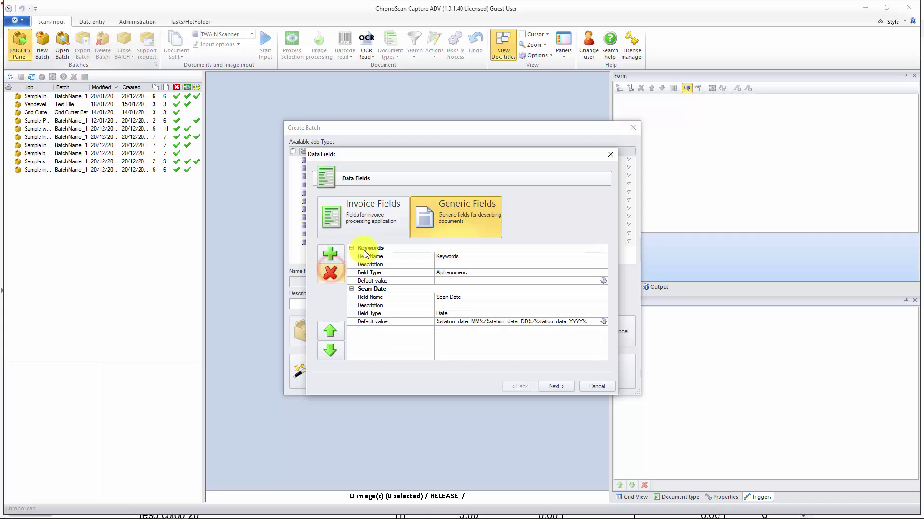
{"action": "left_click", "coordinate": [362, 248]}
{"action": "left_click", "coordinate": [330, 273]}
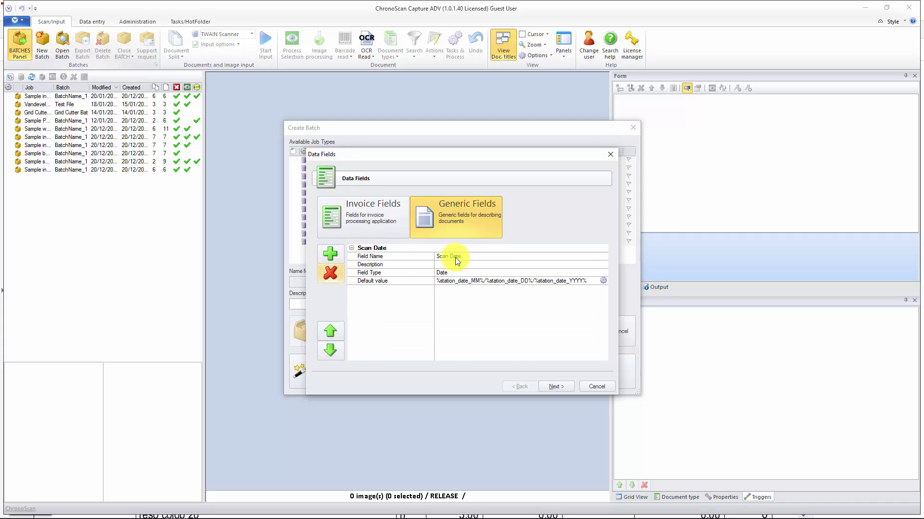
Remove Scan Date and add a single data field named Order Number
{"action": "left_click", "coordinate": [371, 247]}
{"action": "left_click", "coordinate": [330, 253]}
{"action": "left_click", "coordinate": [373, 247]}
{"action": "left_click", "coordinate": [327, 278]}
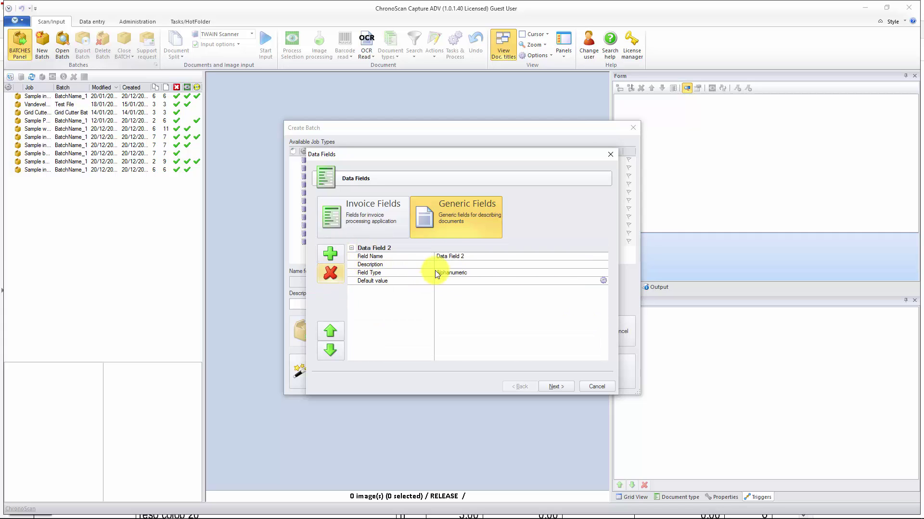
{"action": "left_click", "coordinate": [452, 256]}
{"action": "type", "text": "Order Number"}
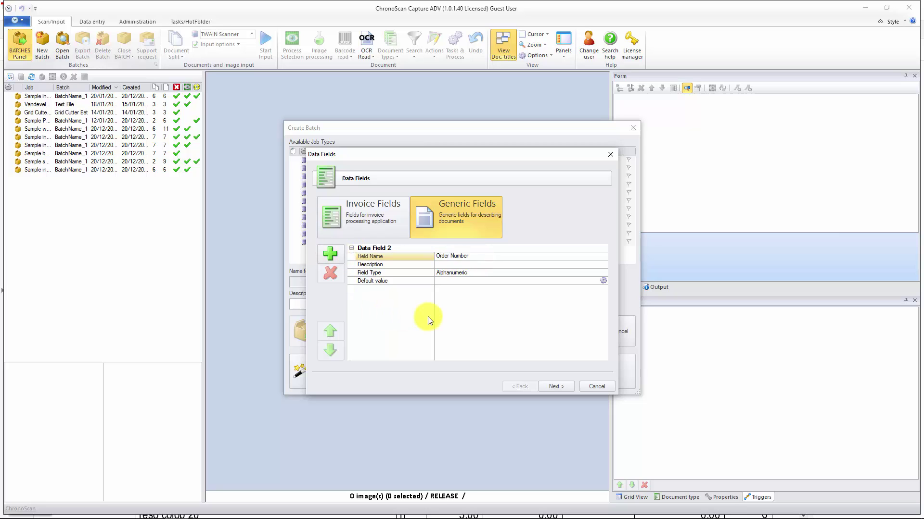
{"action": "key", "text": "Return"}
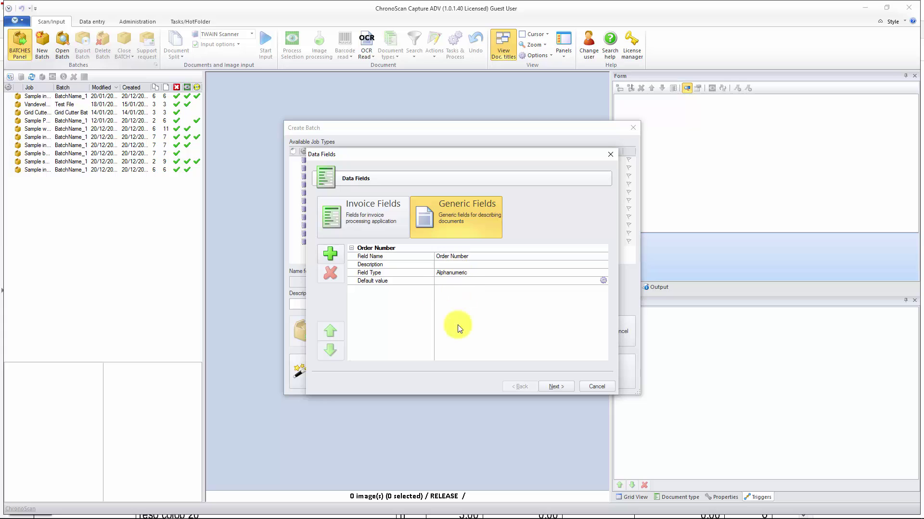
{"action": "left_click", "coordinate": [560, 387]}
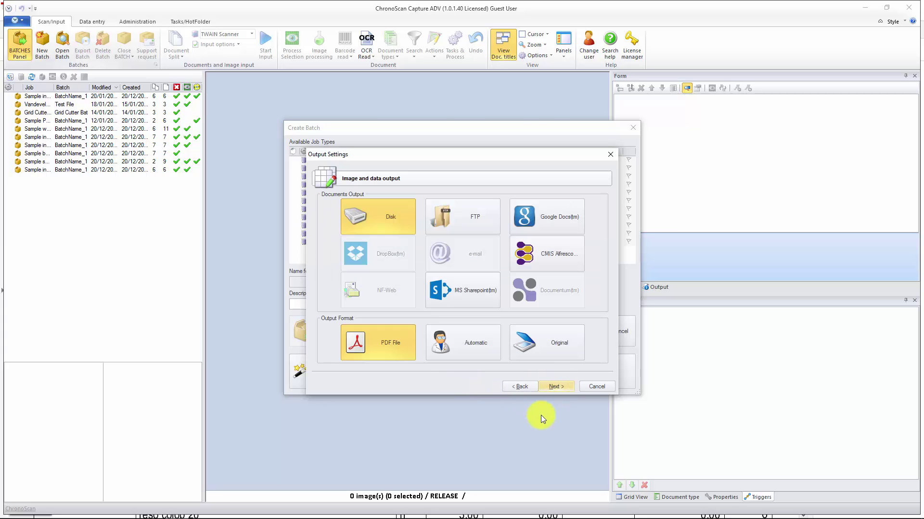
Finish the job wizard and create the batch Regexp Trigger Capture BATCH 1
{"action": "left_click", "coordinate": [562, 387]}
{"action": "left_click", "coordinate": [556, 386]}
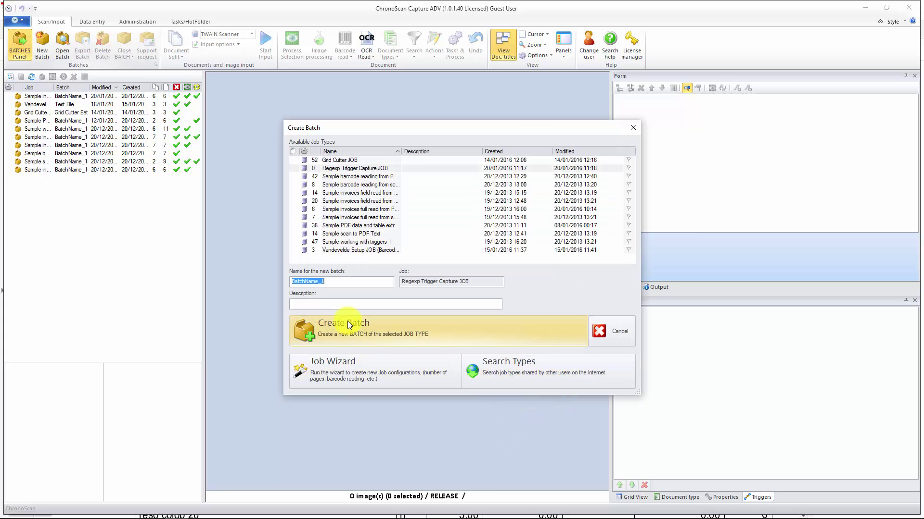
{"action": "double_click", "coordinate": [328, 283]}
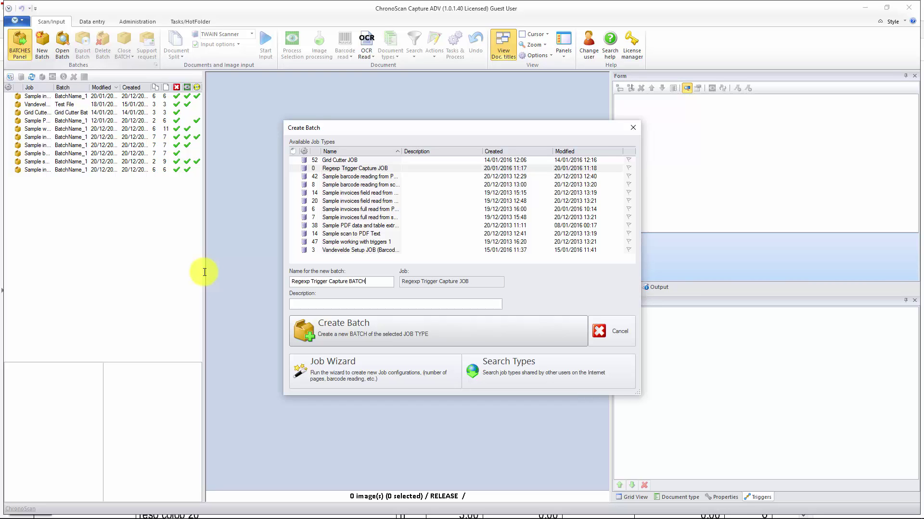
{"action": "left_click", "coordinate": [355, 339]}
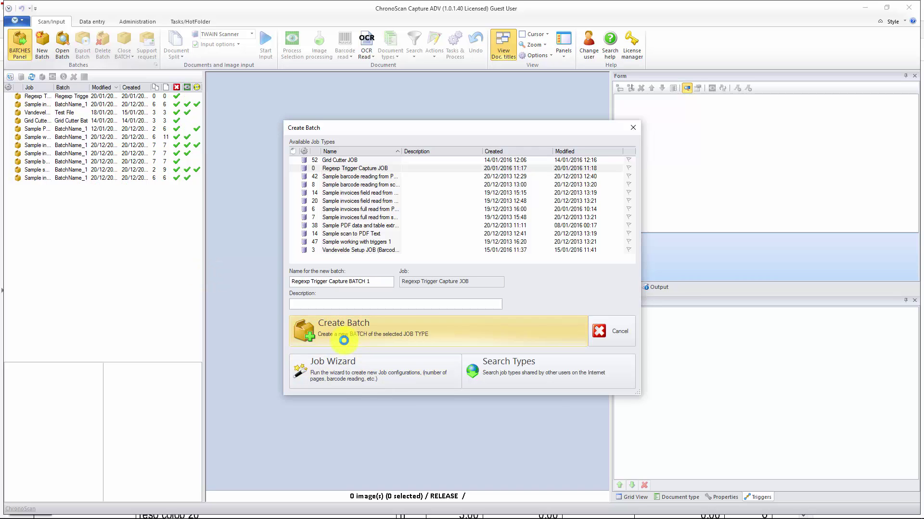
Import inv 1 edit STAMP.pdf into the batch at 300 resolution as four documents
{"action": "left_click", "coordinate": [63, 509]}
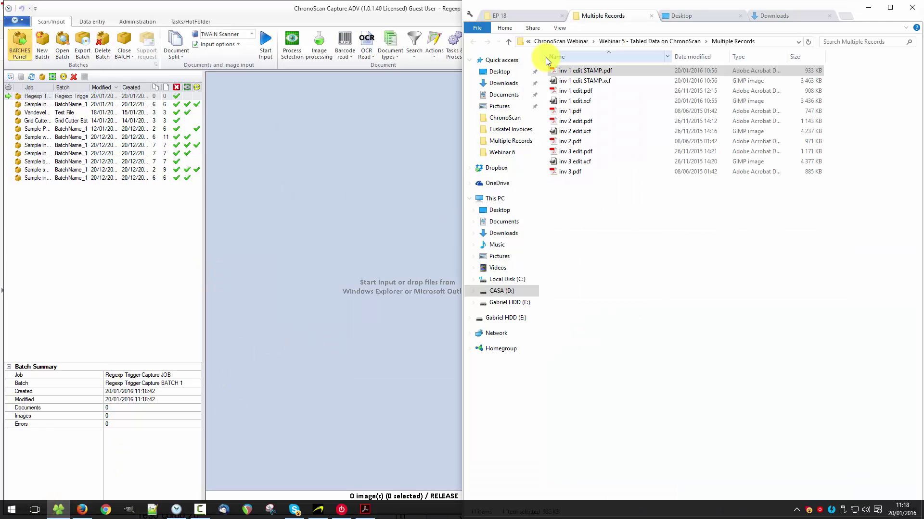
{"action": "left_click_drag", "start_coordinate": [574, 71], "coordinate": [282, 212]}
{"action": "left_click", "coordinate": [478, 282]}
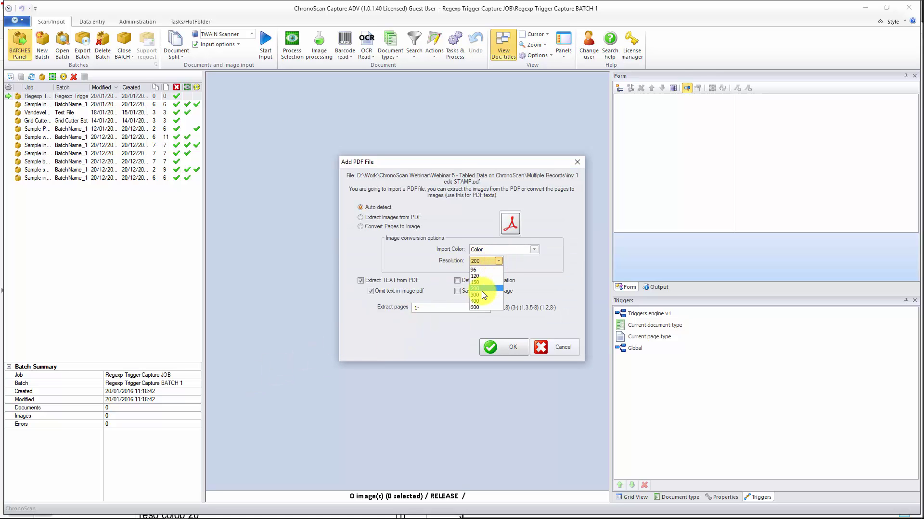
{"action": "left_click", "coordinate": [516, 351]}
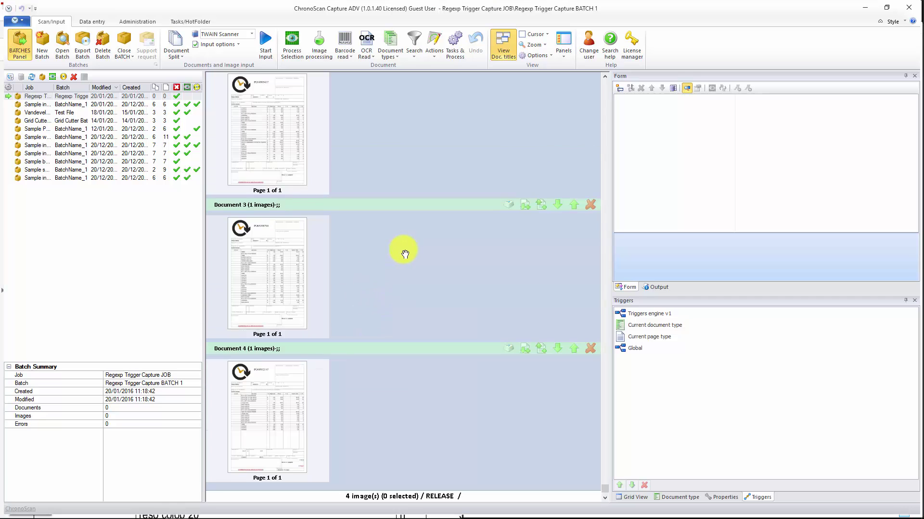
Open Document 1 of the batch in the Data entry view so batch OCR runs
{"action": "left_click", "coordinate": [281, 154]}
{"action": "scroll", "coordinate": [264, 159], "scroll_direction": "up", "scroll_amount": 3}
{"action": "left_click", "coordinate": [267, 144]}
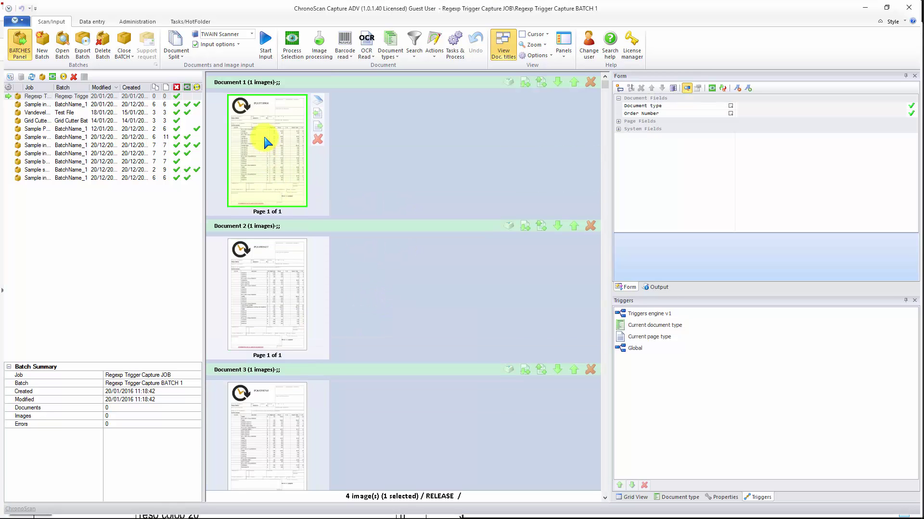
{"action": "double_click", "coordinate": [261, 148]}
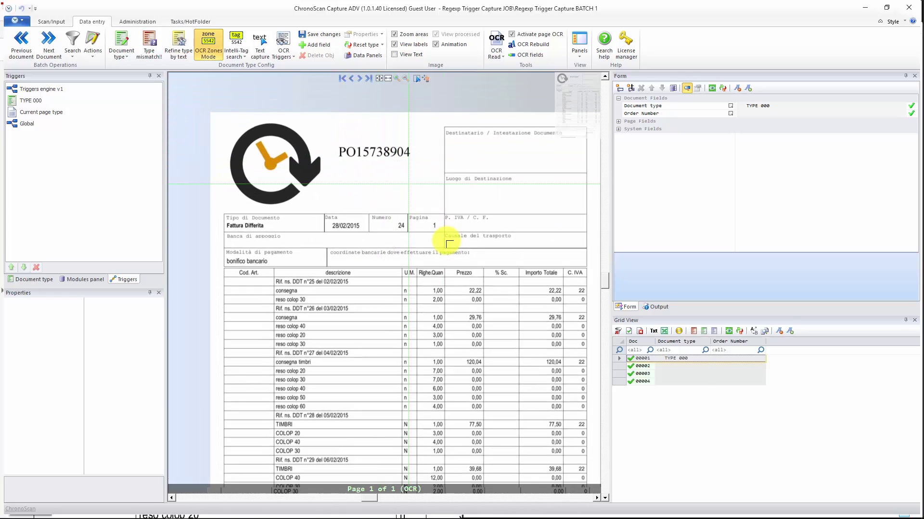
Set the active OCR engine to ChronoScan OCR
{"action": "left_click", "coordinate": [497, 54]}
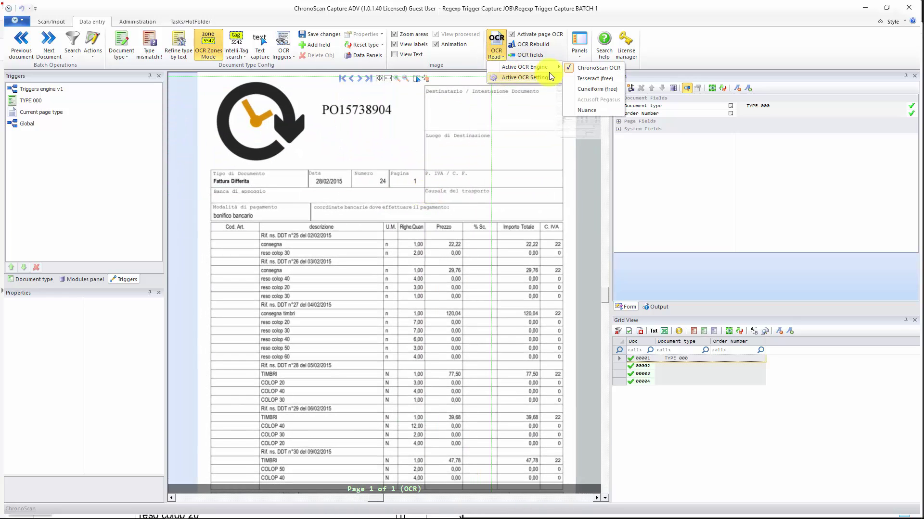
{"action": "left_click", "coordinate": [539, 132]}
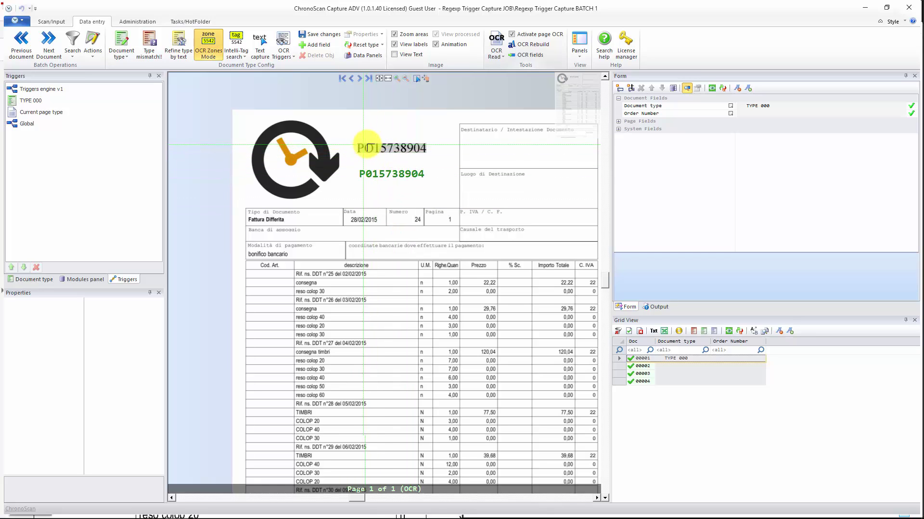
{"action": "left_click", "coordinate": [496, 58]}
{"action": "mouse_move", "coordinate": [529, 67]}
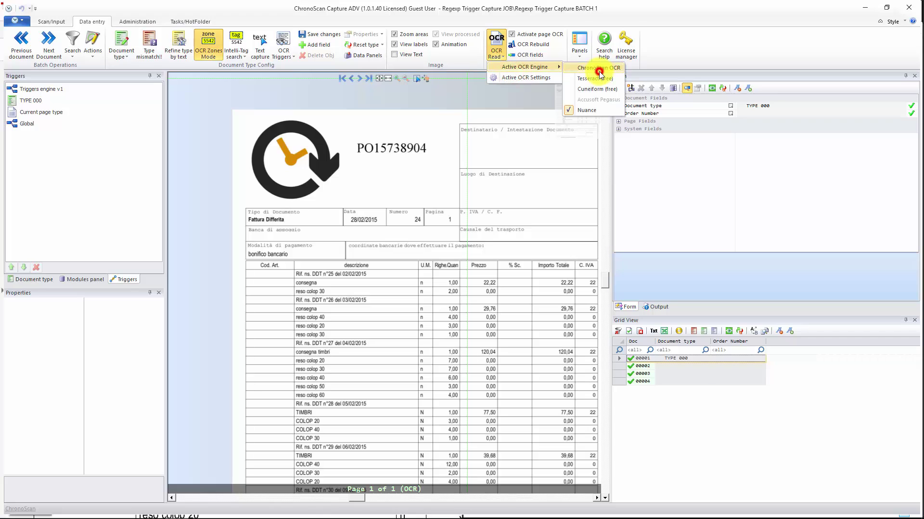
{"action": "left_click", "coordinate": [625, 68]}
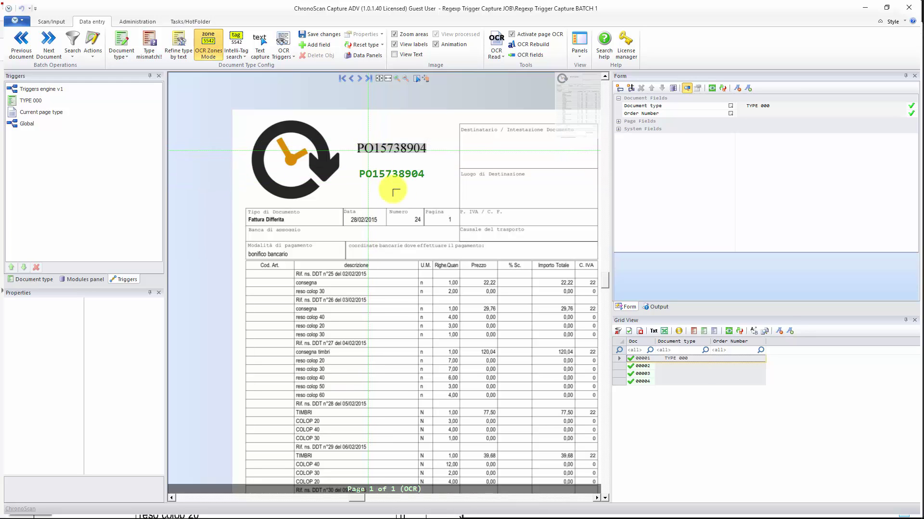
Preview how the stamped PO number is read by OCR
{"action": "scroll", "coordinate": [452, 284], "scroll_direction": "down", "scroll_amount": 3}
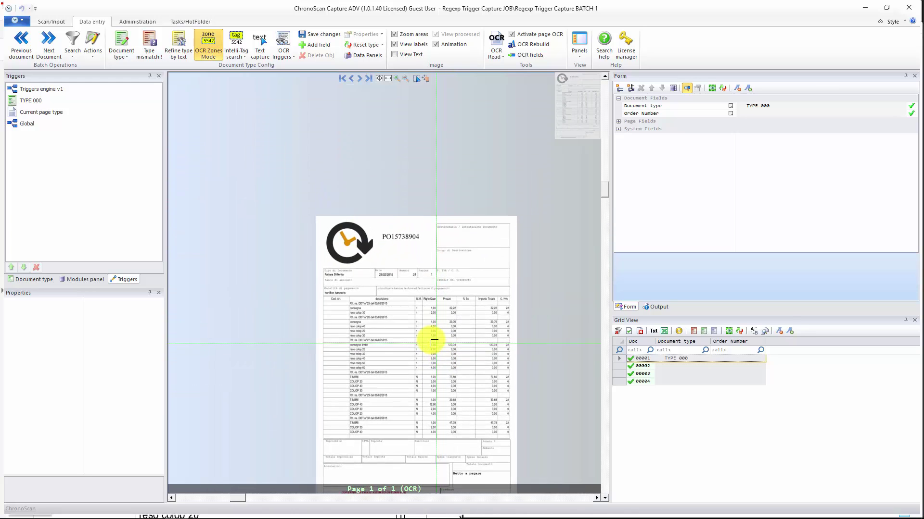
{"action": "scroll", "coordinate": [424, 337], "scroll_direction": "up", "scroll_amount": 4}
{"action": "scroll", "coordinate": [401, 262], "scroll_direction": "down", "scroll_amount": 2}
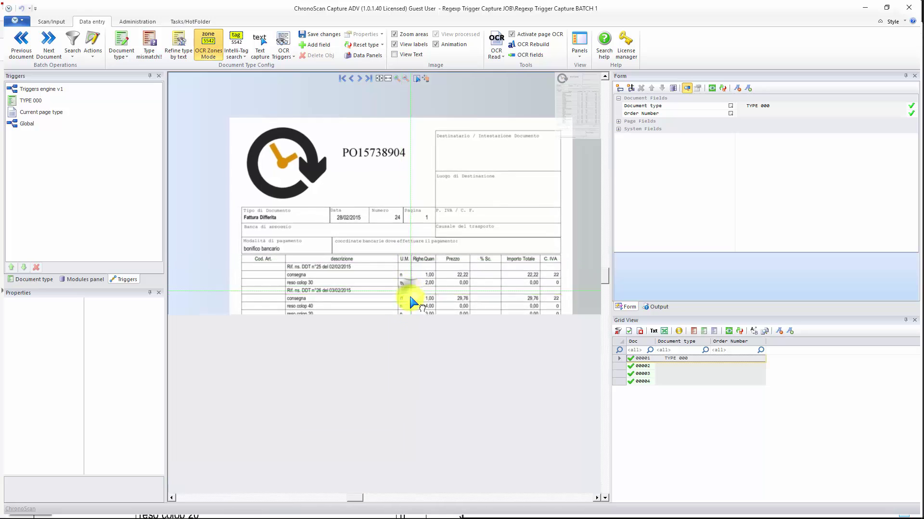
{"action": "left_click", "coordinate": [361, 199]}
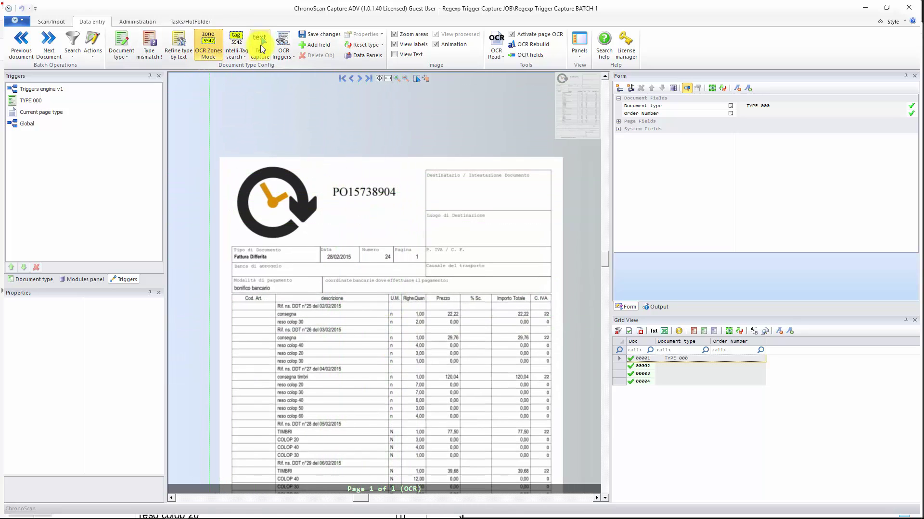
Create an anchor-text OCR trigger from a zone drawn around the PO number
{"action": "left_click", "coordinate": [283, 38]}
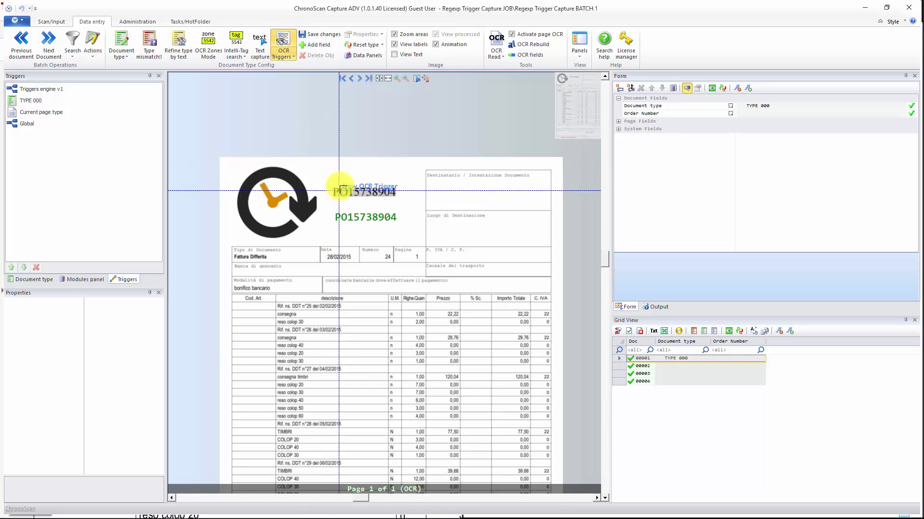
{"action": "left_click_drag", "start_coordinate": [328, 174], "coordinate": [411, 221]}
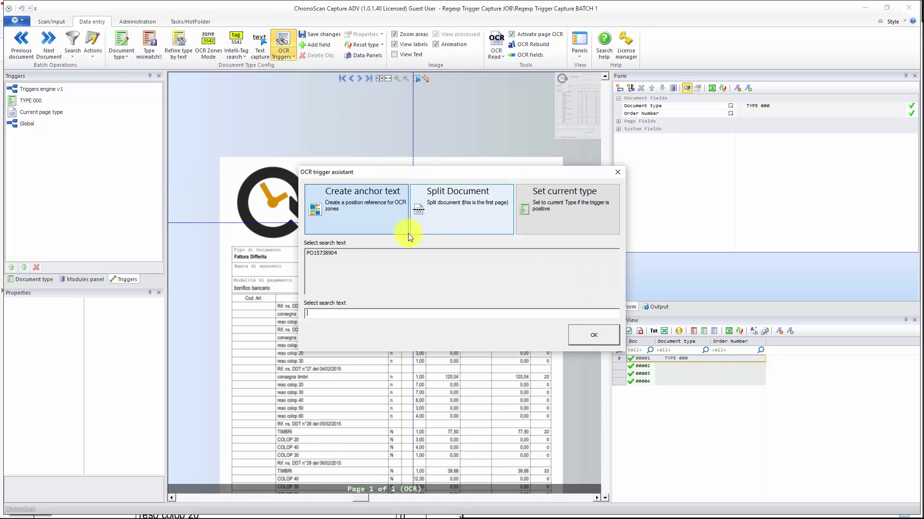
{"action": "left_click", "coordinate": [342, 315]}
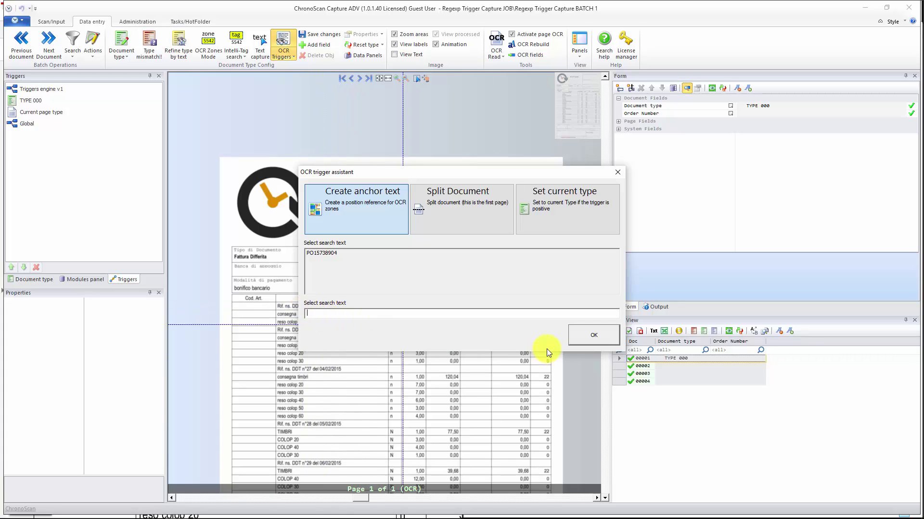
{"action": "left_click", "coordinate": [591, 336]}
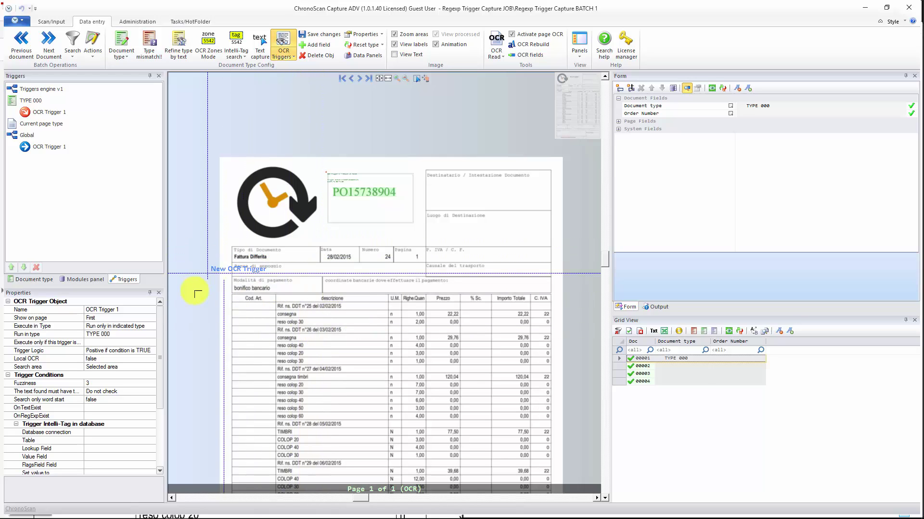
Float and enlarge the Properties panel to show OCR Trigger 1's actions, then select its Name
{"action": "left_click_drag", "start_coordinate": [165, 305], "coordinate": [225, 305]}
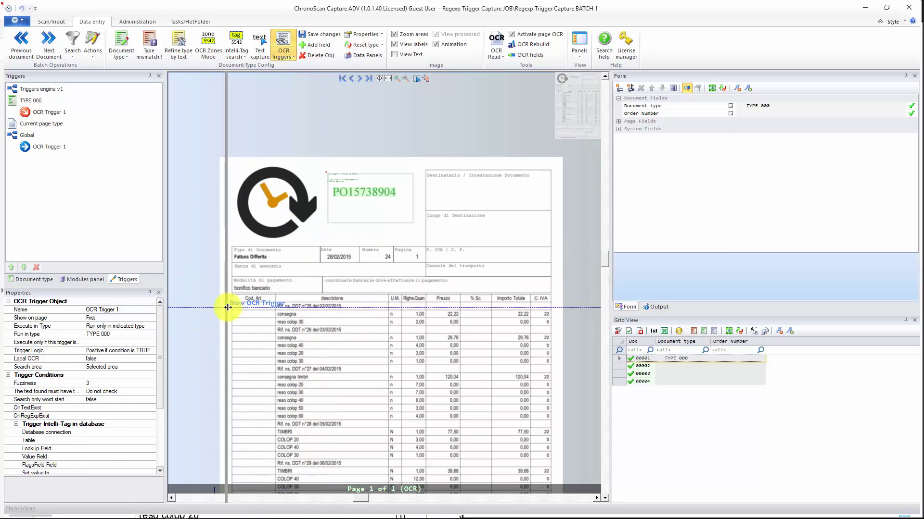
{"action": "left_click_drag", "start_coordinate": [114, 296], "coordinate": [438, 193]}
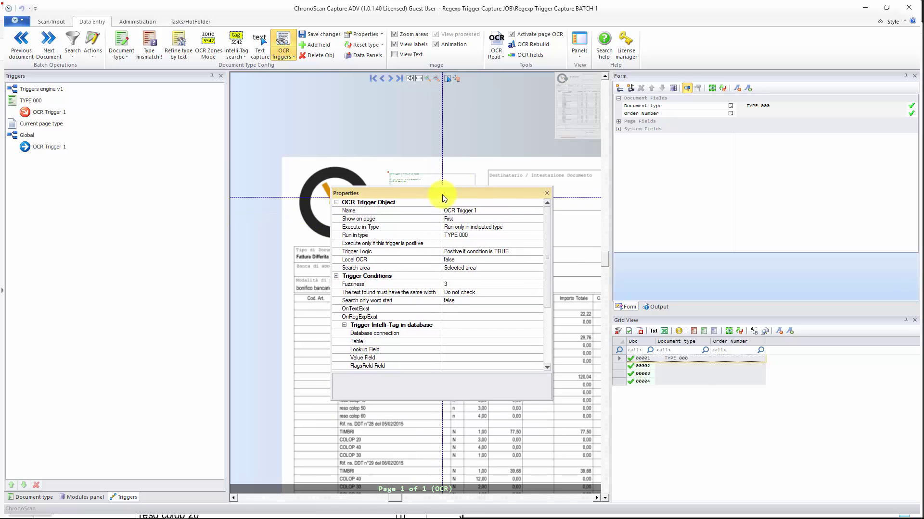
{"action": "left_click", "coordinate": [579, 43]}
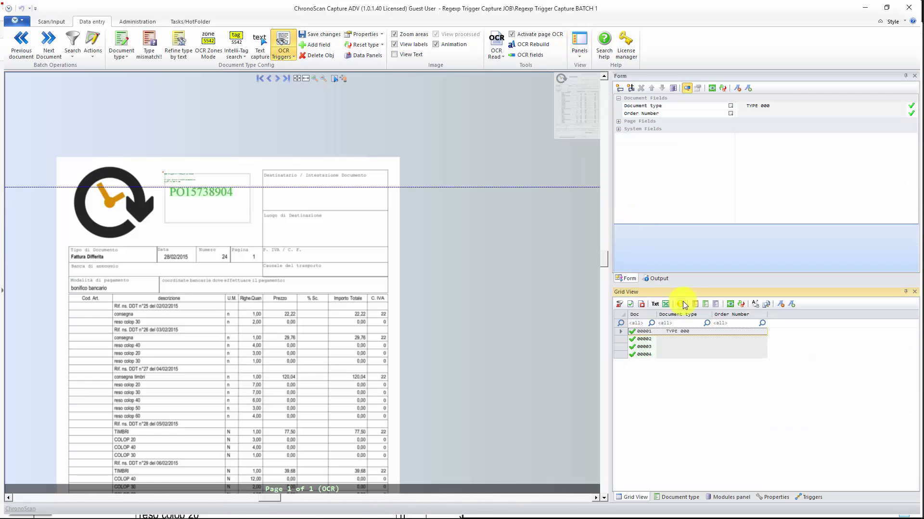
{"action": "left_click", "coordinate": [776, 498]}
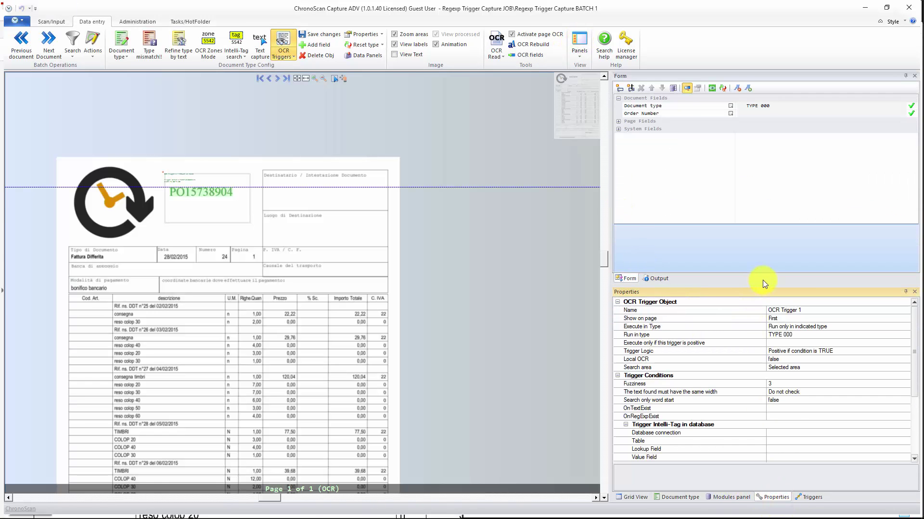
{"action": "left_click_drag", "start_coordinate": [772, 497], "coordinate": [511, 126]}
{"action": "left_click_drag", "start_coordinate": [706, 327], "coordinate": [819, 409]}
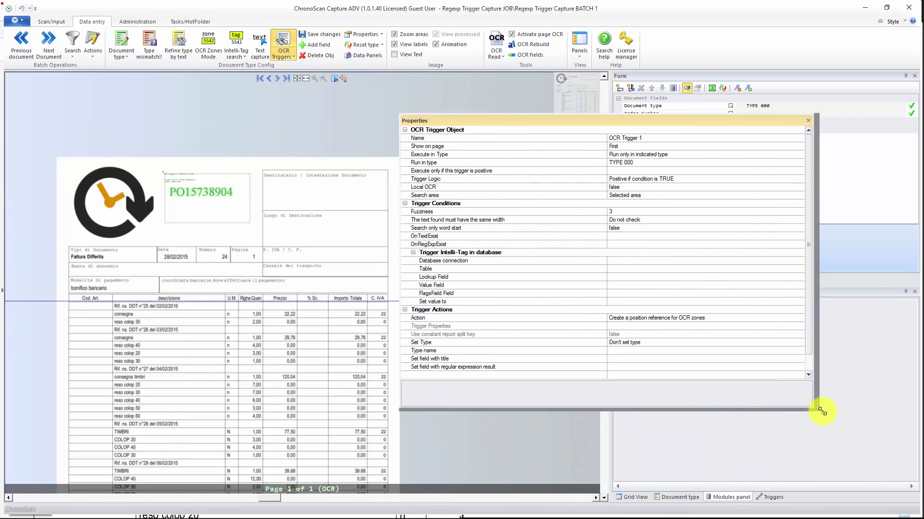
{"action": "left_click", "coordinate": [651, 139]}
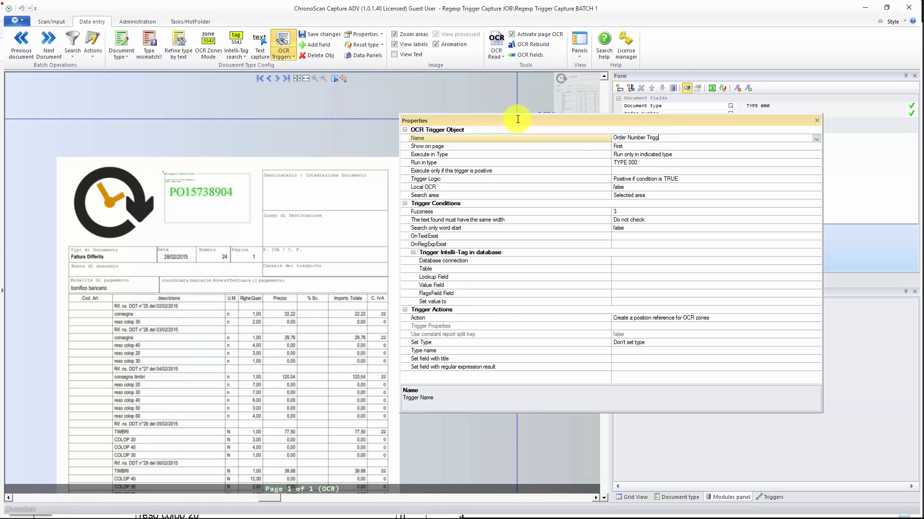
Set the trigger to show on All pages and run on all document types, then place it over the PO number
{"action": "left_click", "coordinate": [640, 146]}
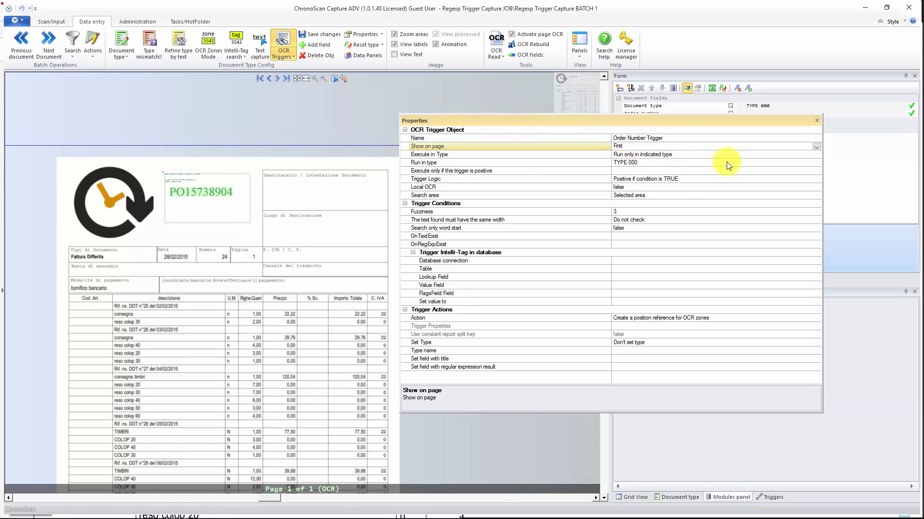
{"action": "left_click", "coordinate": [815, 150]}
{"action": "left_click", "coordinate": [640, 176]}
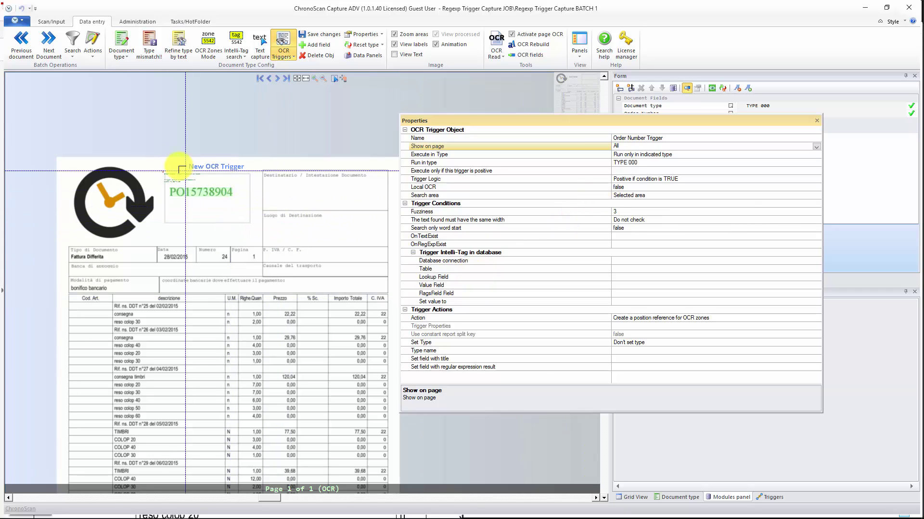
{"action": "left_click", "coordinate": [817, 146]}
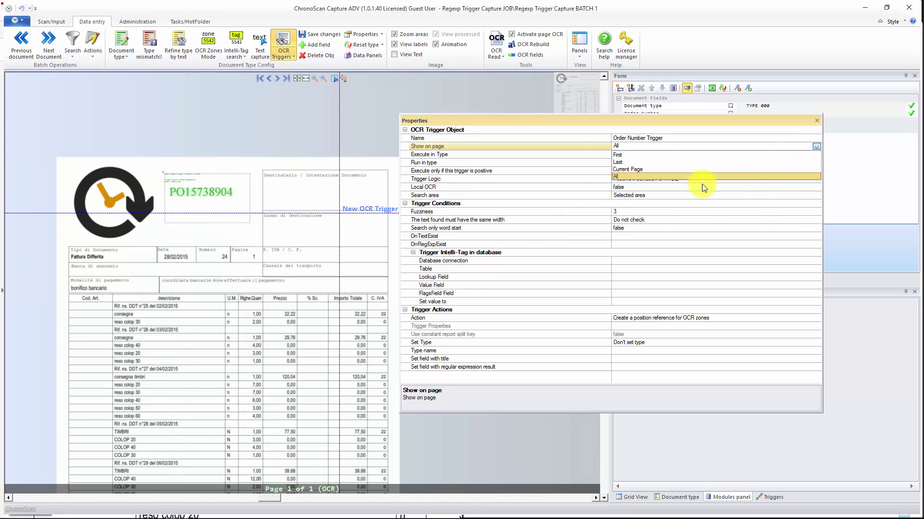
{"action": "left_click", "coordinate": [618, 175]}
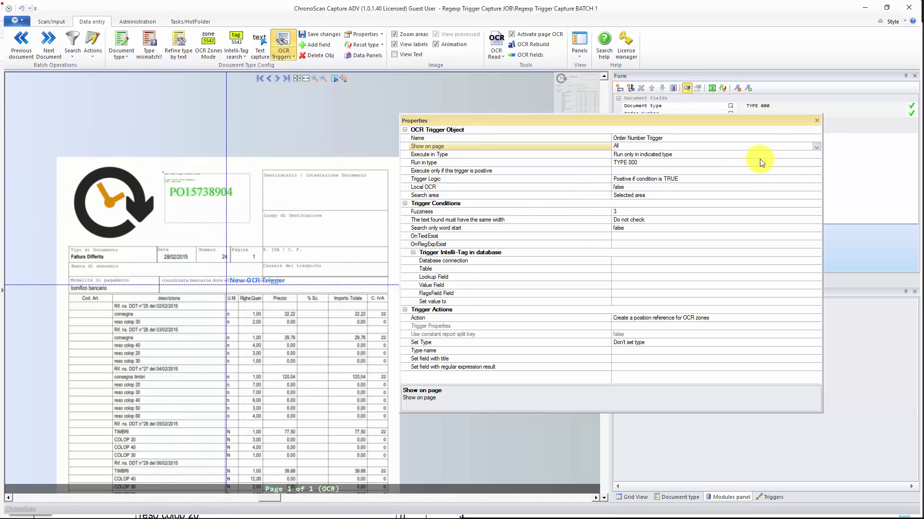
{"action": "left_click", "coordinate": [816, 153]}
{"action": "left_click", "coordinate": [726, 163]}
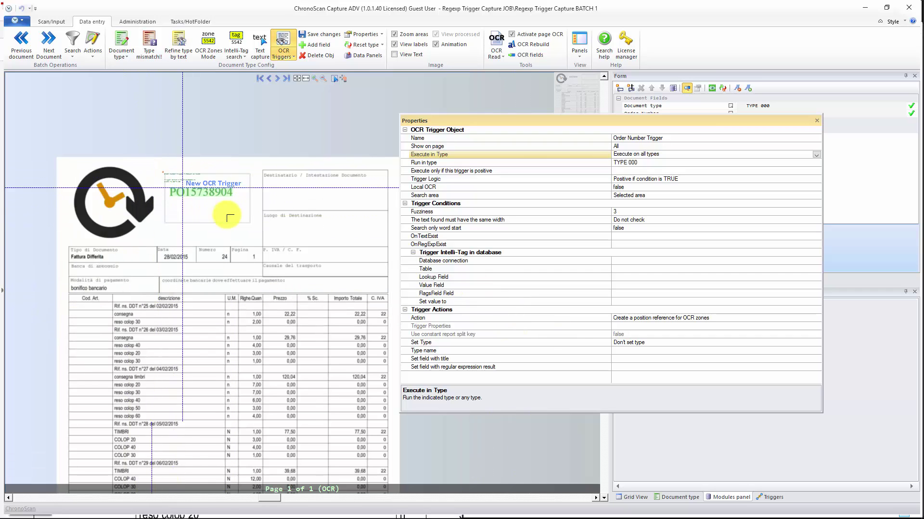
{"action": "left_click", "coordinate": [202, 195]}
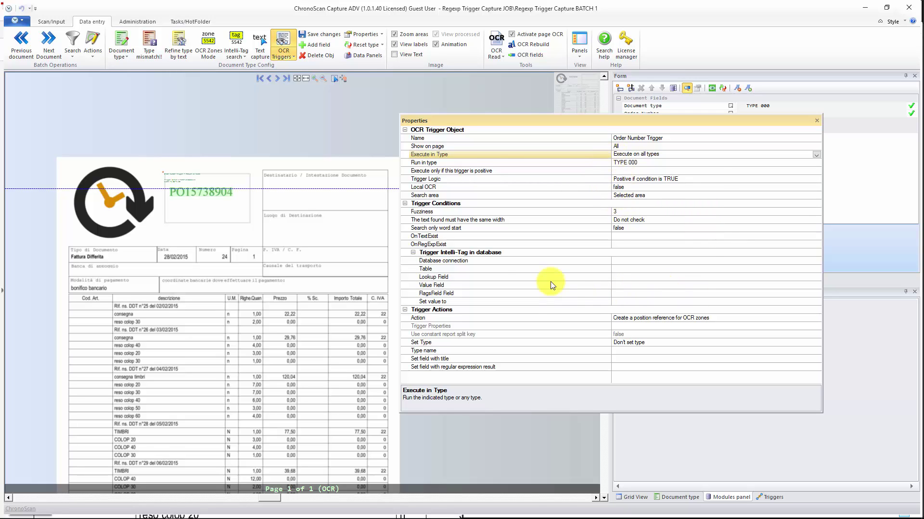
Enter PO\d{8} as the trigger's OnRegExpExist regular expression
{"action": "left_click", "coordinate": [424, 245]}
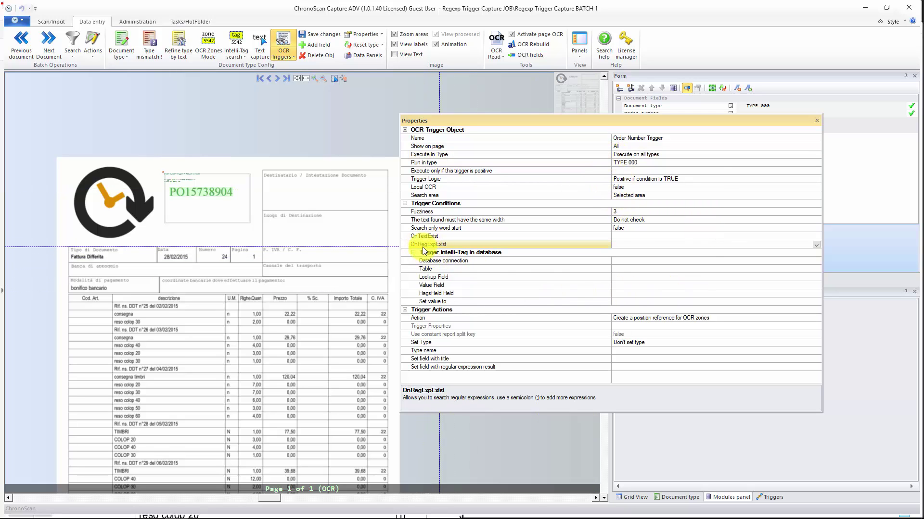
{"action": "left_click", "coordinate": [631, 248]}
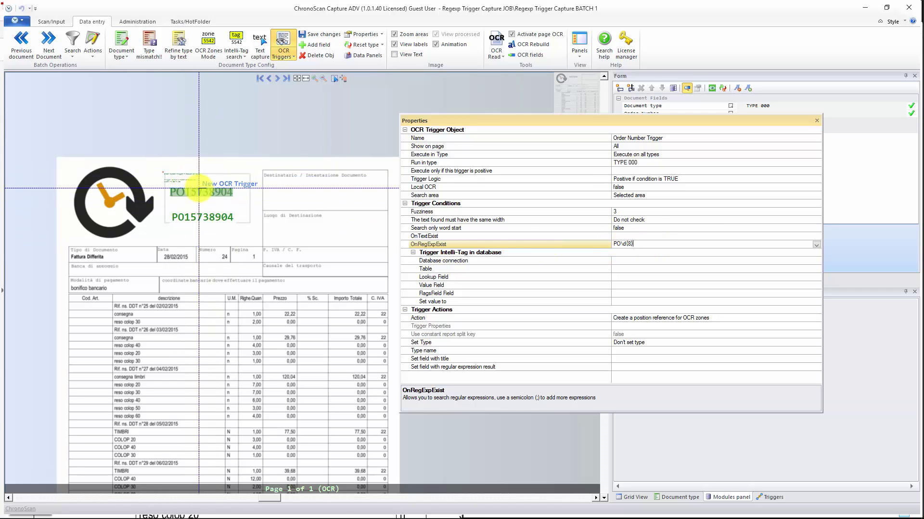
{"action": "left_click", "coordinate": [639, 260]}
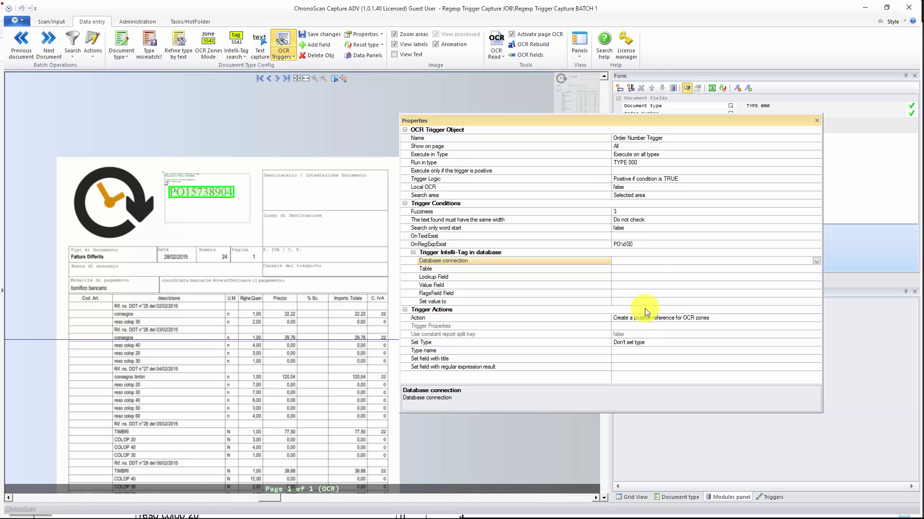
Set the trigger's Search area to Full page
{"action": "left_click", "coordinate": [424, 196]}
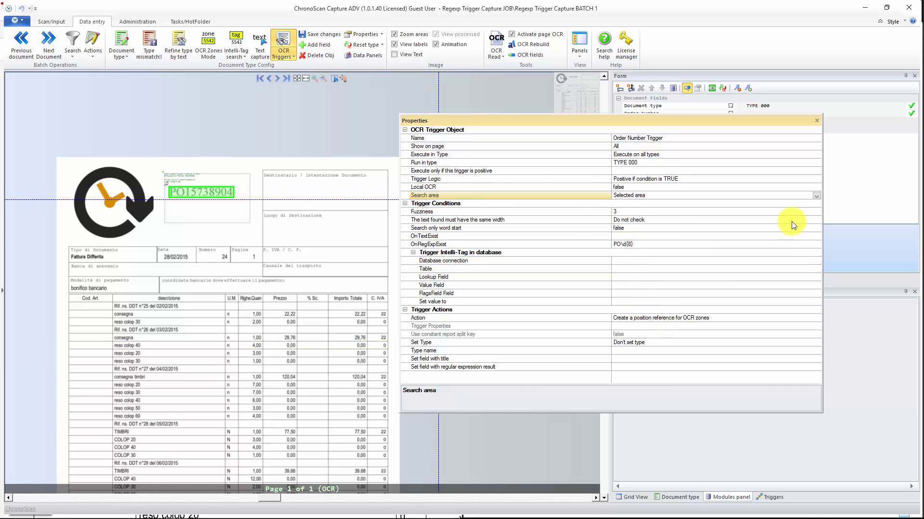
{"action": "left_click", "coordinate": [815, 196]}
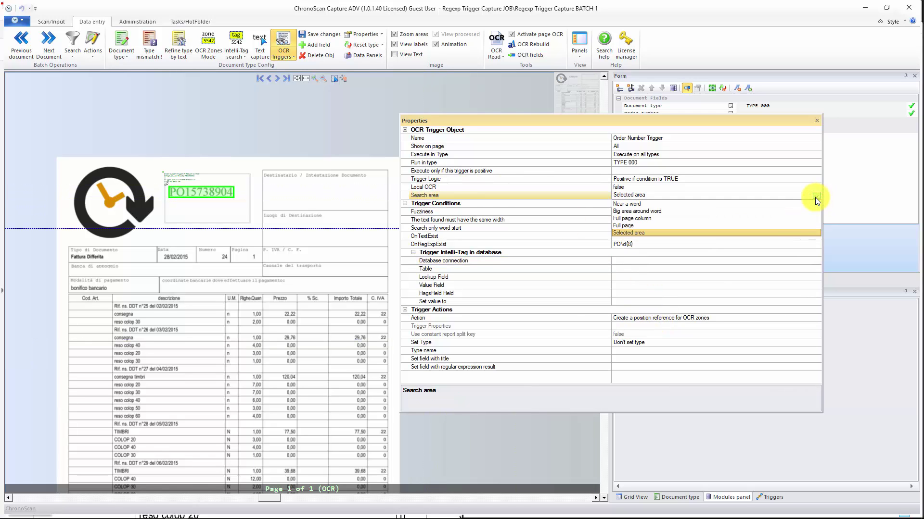
{"action": "left_click", "coordinate": [654, 226]}
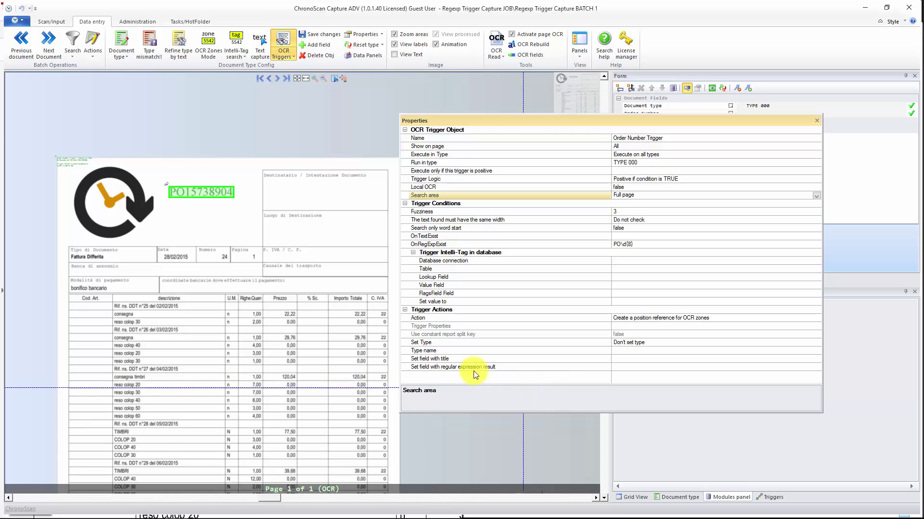
Send the regular expression result to the Order Number field and close the trigger properties
{"action": "left_click", "coordinate": [433, 367]}
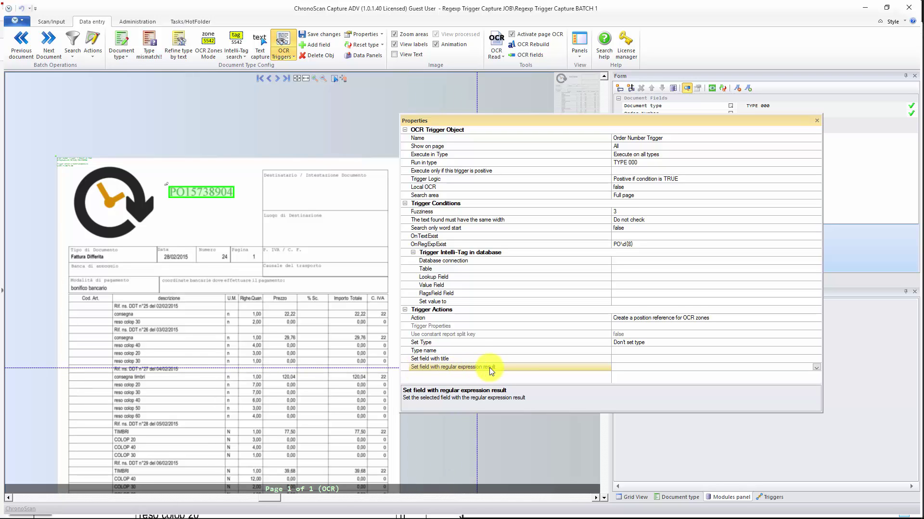
{"action": "left_click_drag", "start_coordinate": [646, 119], "coordinate": [471, 154]}
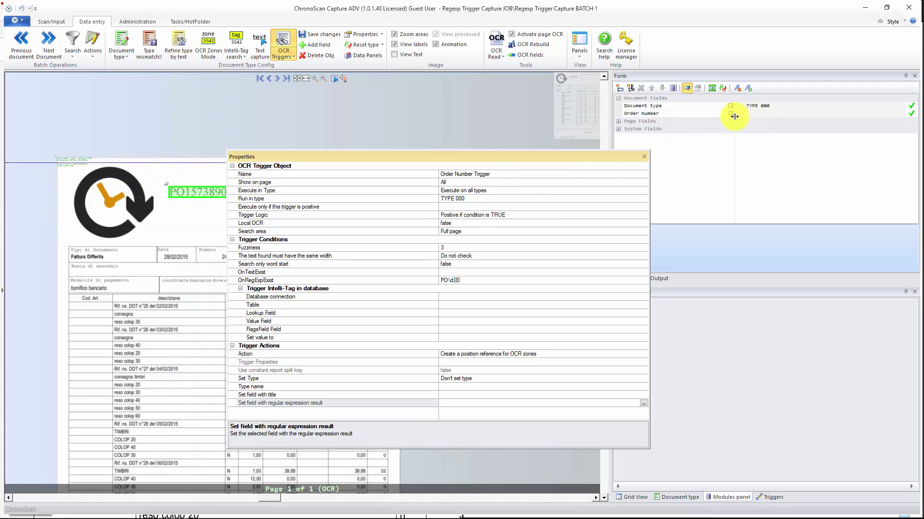
{"action": "left_click", "coordinate": [458, 403]}
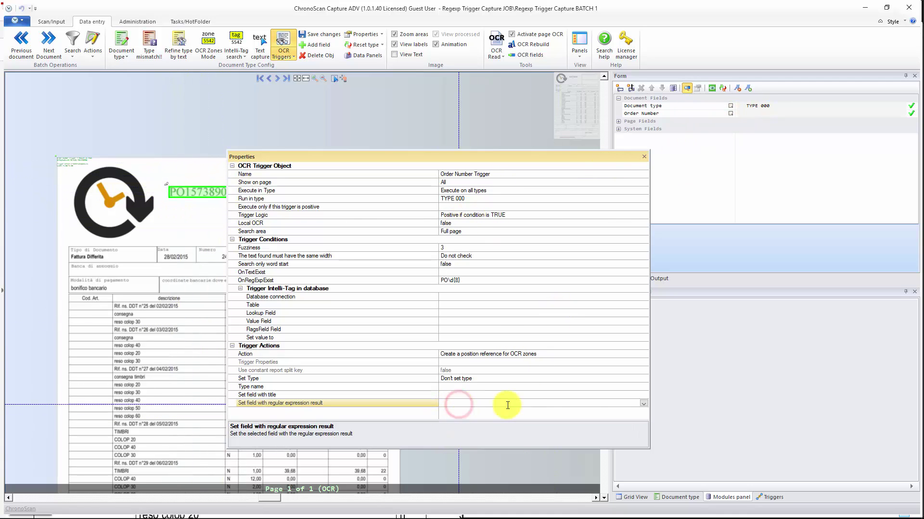
{"action": "left_click", "coordinate": [643, 403]}
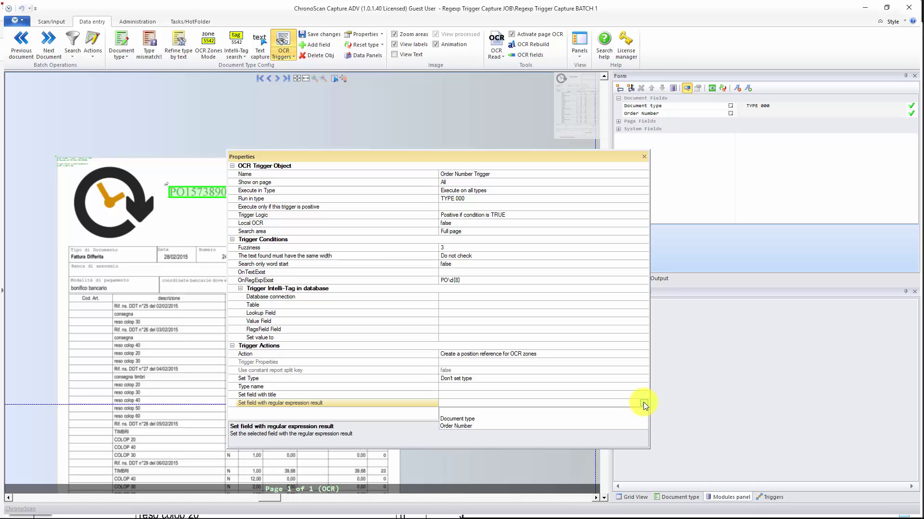
{"action": "left_click", "coordinate": [452, 426]}
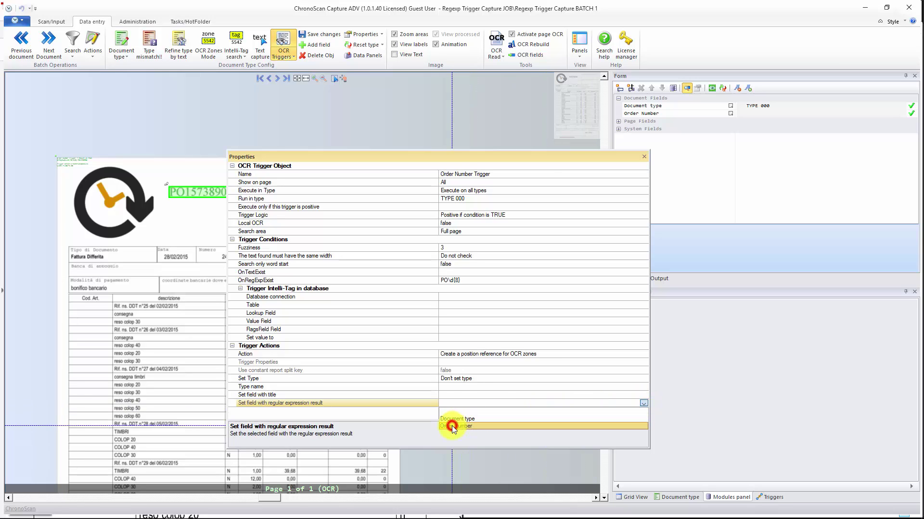
{"action": "left_click_drag", "start_coordinate": [478, 155], "coordinate": [498, 167]}
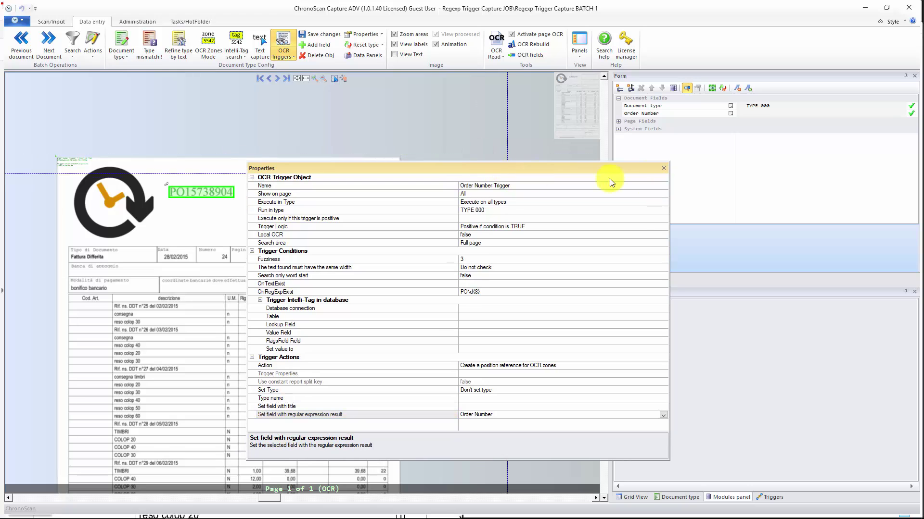
{"action": "left_click", "coordinate": [663, 170]}
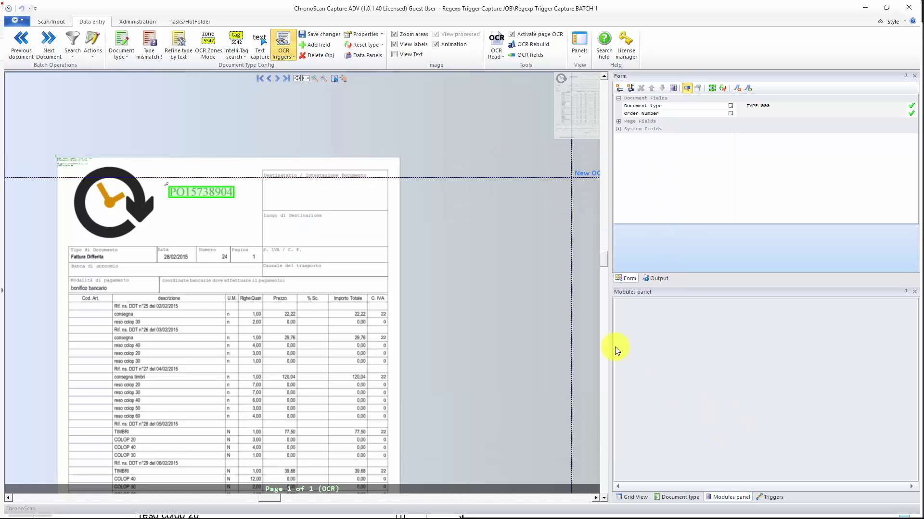
Select all batch documents and process them with OCR Triggers enabled
{"action": "left_click", "coordinate": [52, 21]}
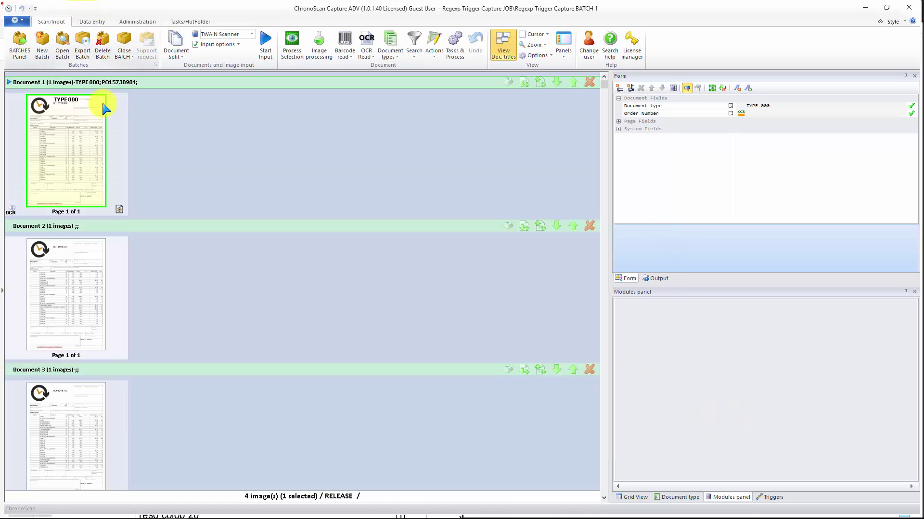
{"action": "right_click", "coordinate": [77, 106]}
{"action": "left_click", "coordinate": [92, 131]}
{"action": "left_click", "coordinate": [295, 50]}
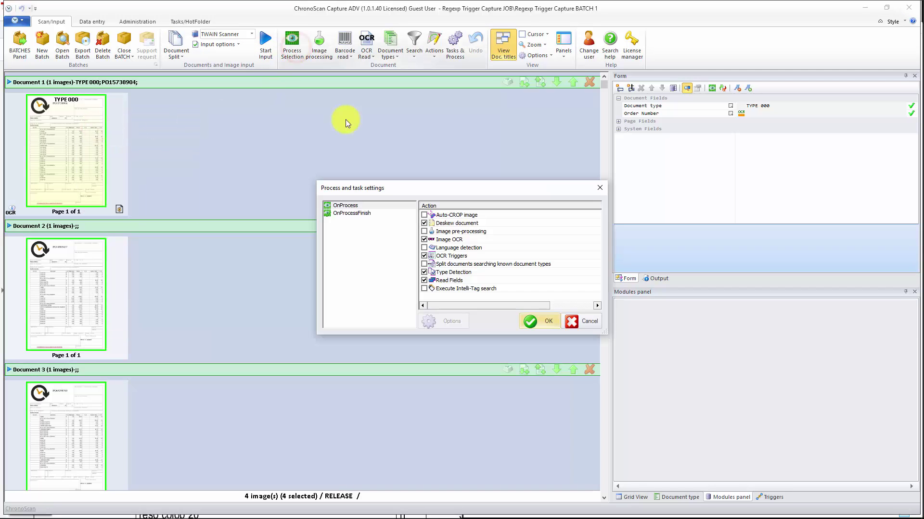
{"action": "left_click", "coordinate": [443, 259]}
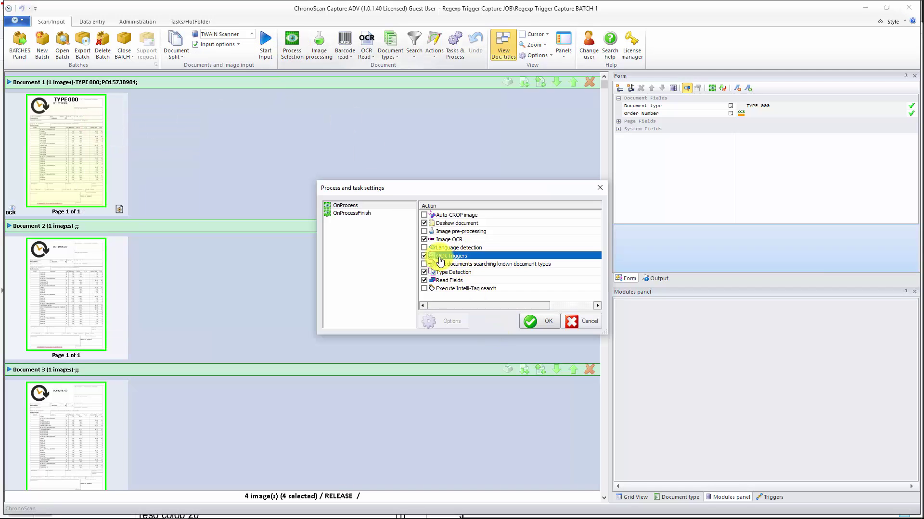
{"action": "left_click", "coordinate": [541, 328]}
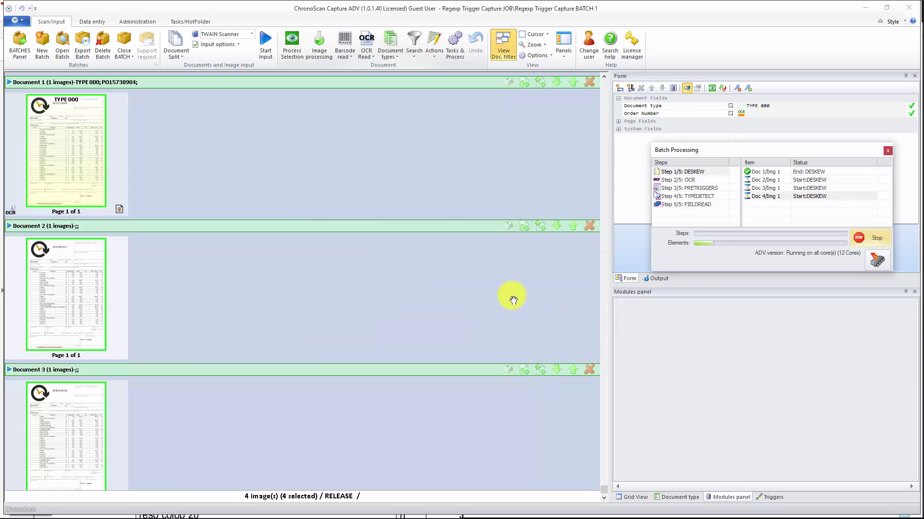
Check the extracted Order Number on two of the processed invoices
{"action": "scroll", "coordinate": [500, 291], "scroll_direction": "down", "scroll_amount": 3}
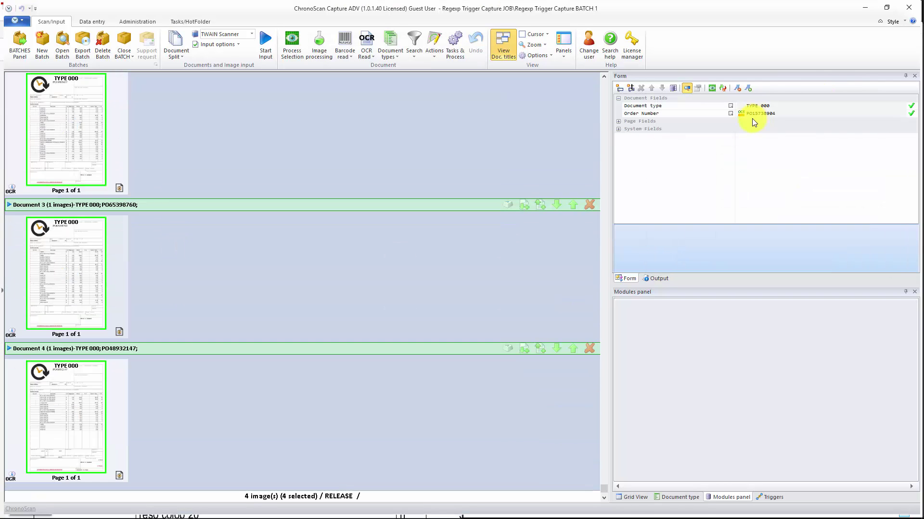
{"action": "left_click", "coordinate": [52, 150]}
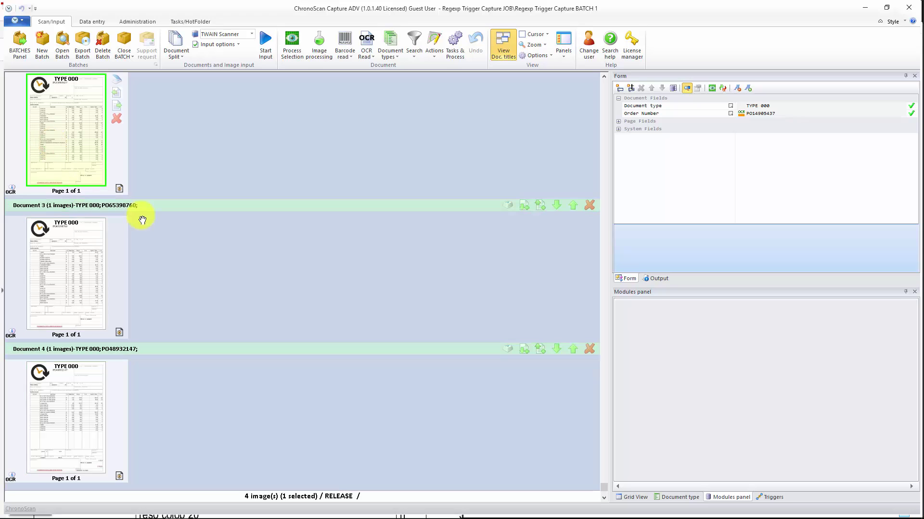
{"action": "left_click", "coordinate": [80, 264]}
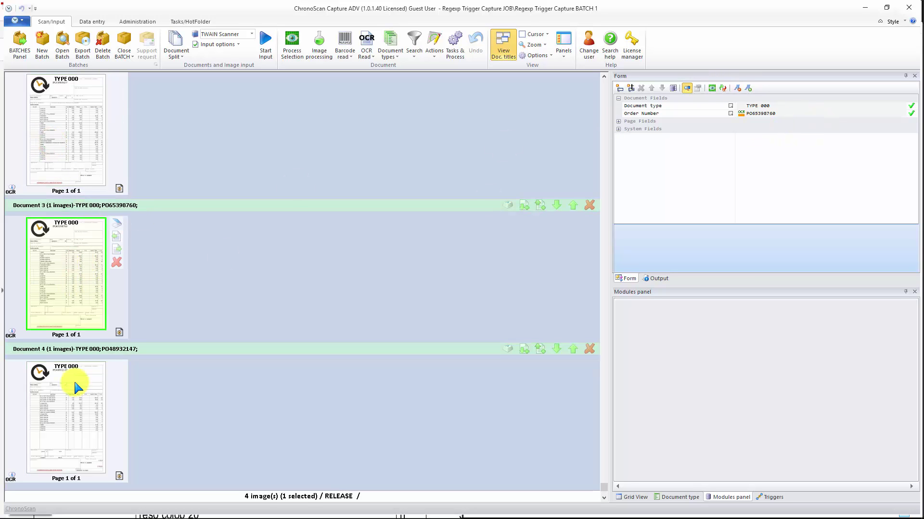